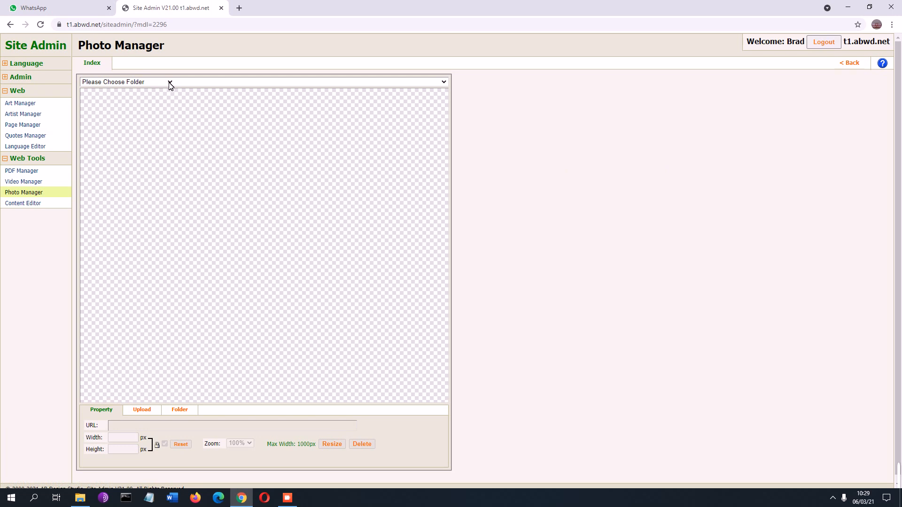
Step: Choose the default folder as the photo folder
left_click(116, 83)
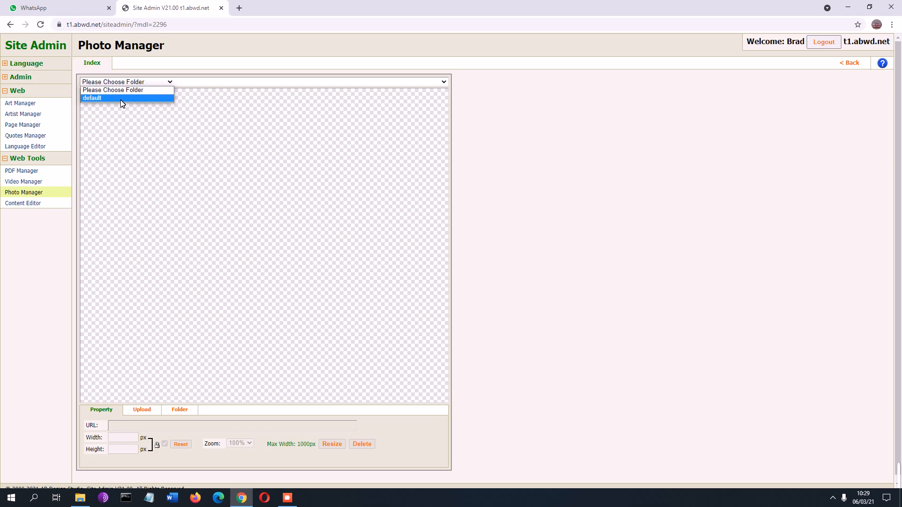
left_click(244, 99)
left_click(355, 80)
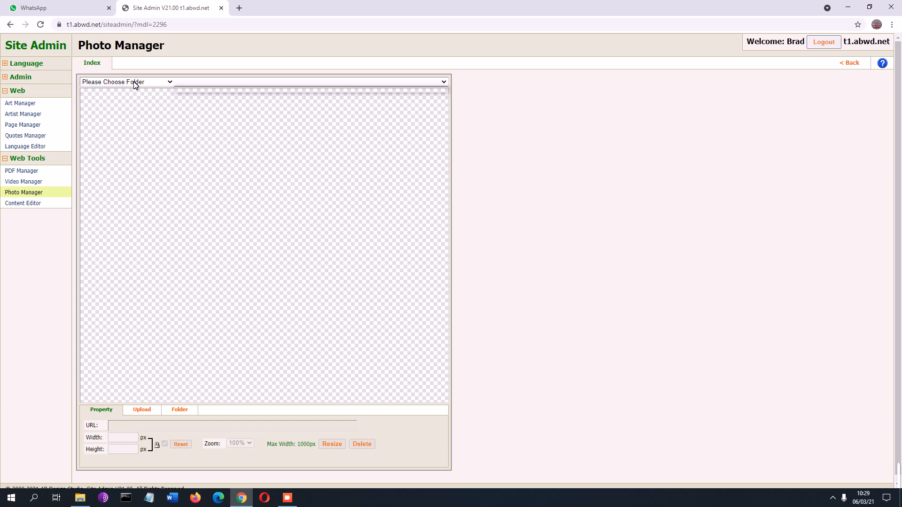
left_click(121, 81)
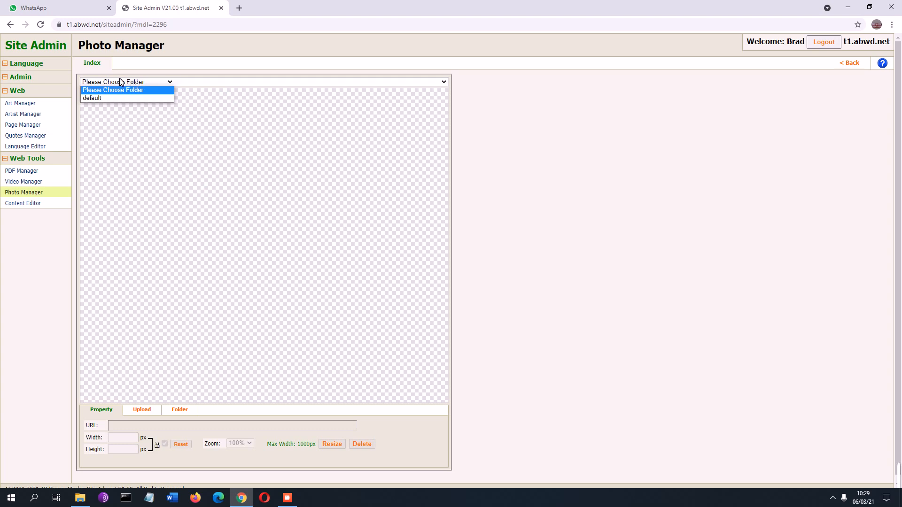
left_click(100, 99)
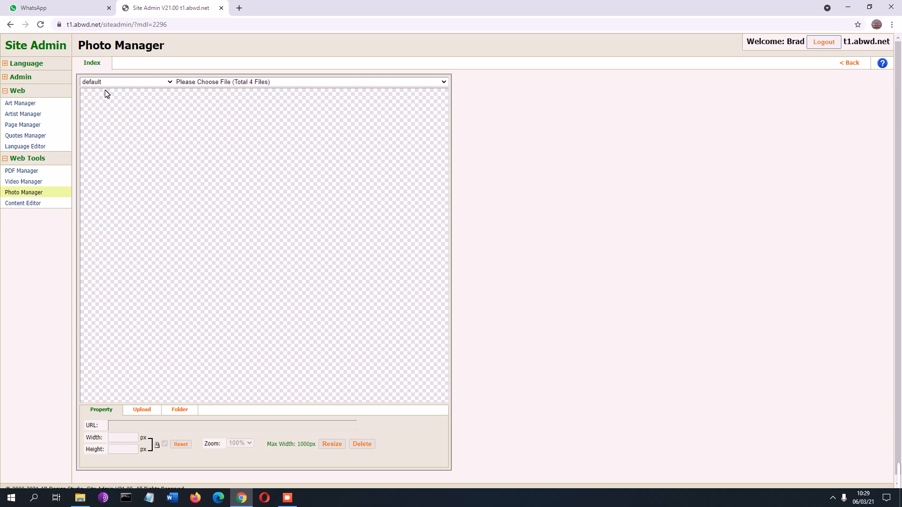
Step: Preview the photos in the default folder one after another, finishing with 20180514225731.jpg
left_click(290, 83)
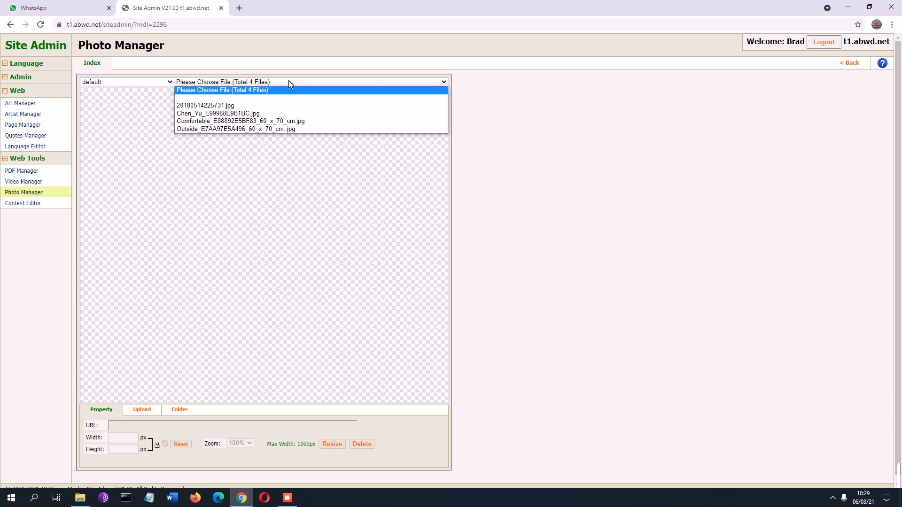
left_click(210, 113)
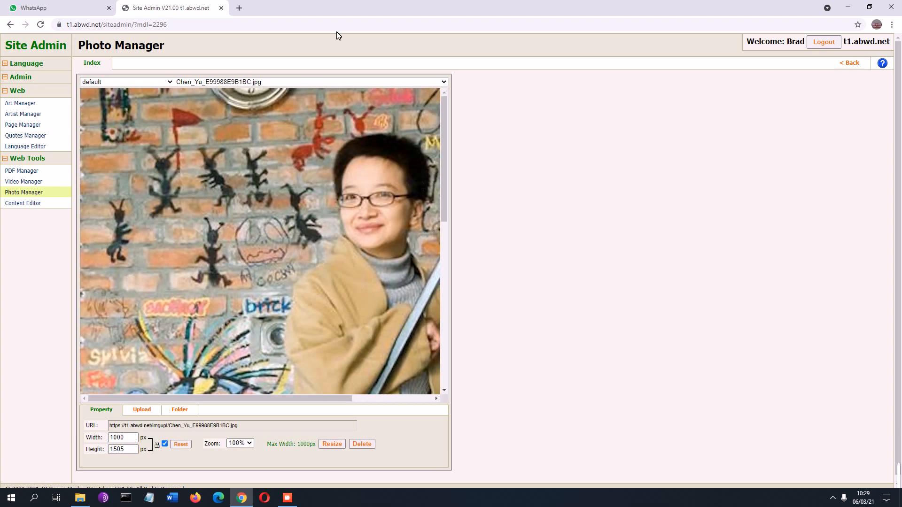
left_click(306, 81)
left_click(274, 122)
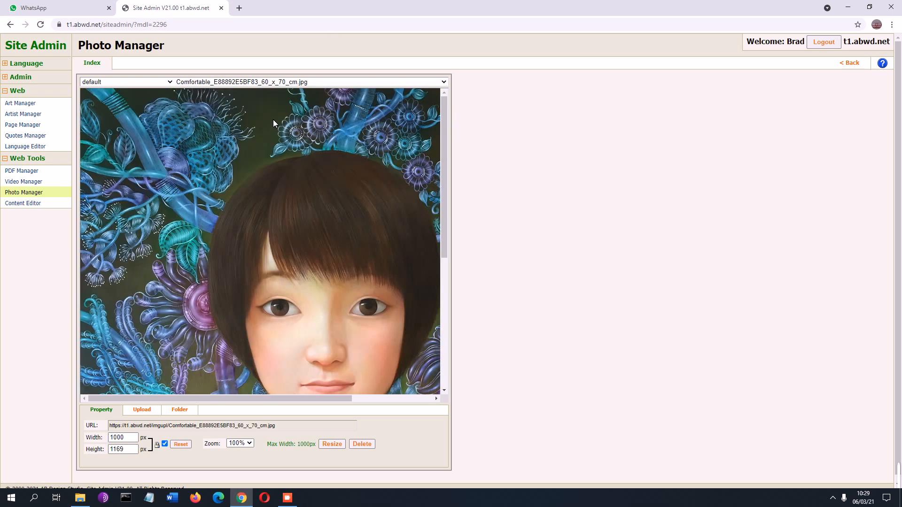
left_click(274, 81)
left_click(274, 121)
left_click(259, 81)
left_click(246, 129)
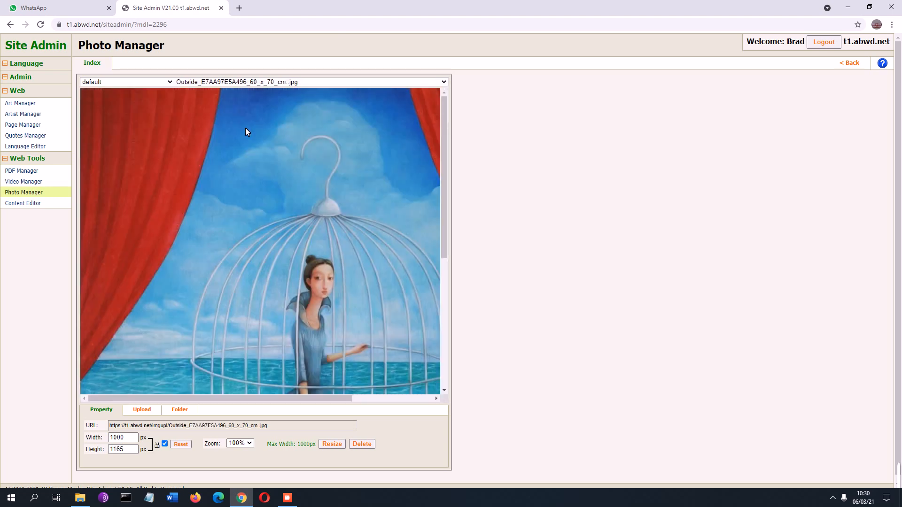
left_click(237, 83)
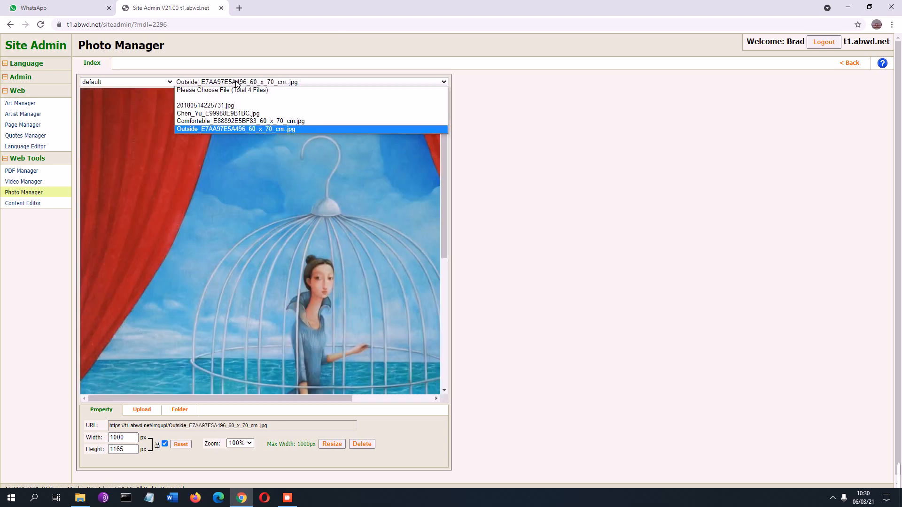
left_click(219, 105)
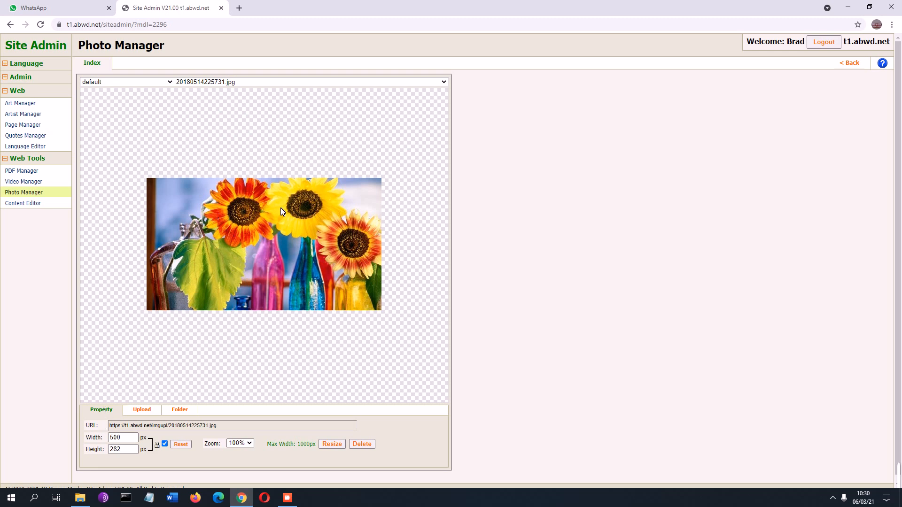
Step: Examine the sunflower photo's properties, including its URL, dimensions and available zoom levels
scroll(126, 446, "down", 1)
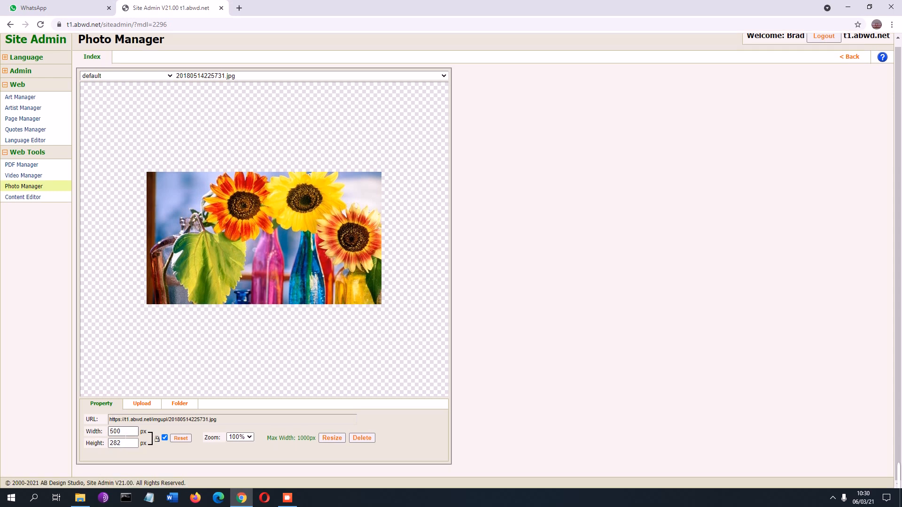
scroll(101, 443, "up", 1)
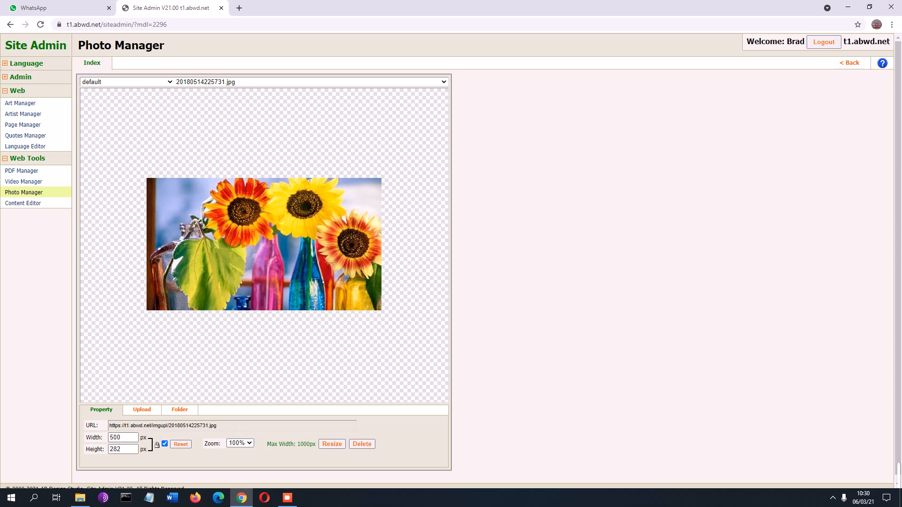
left_click(112, 426)
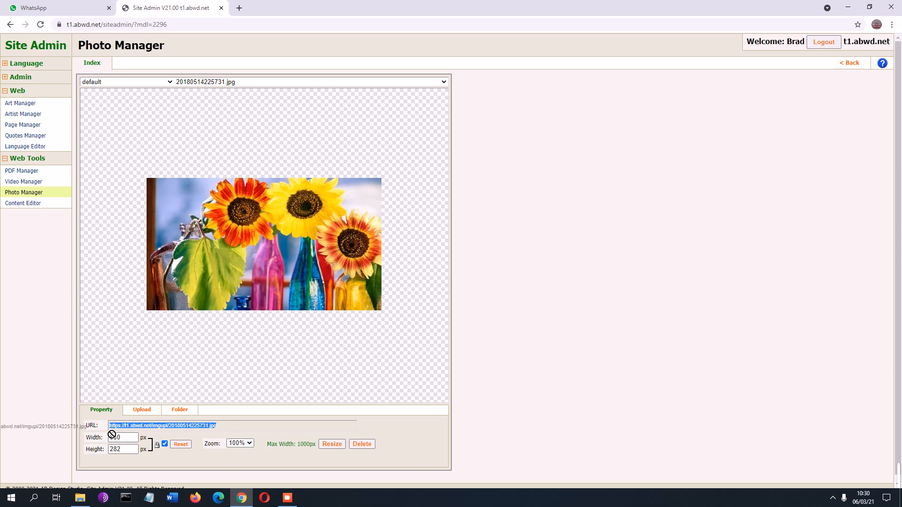
left_click(90, 452)
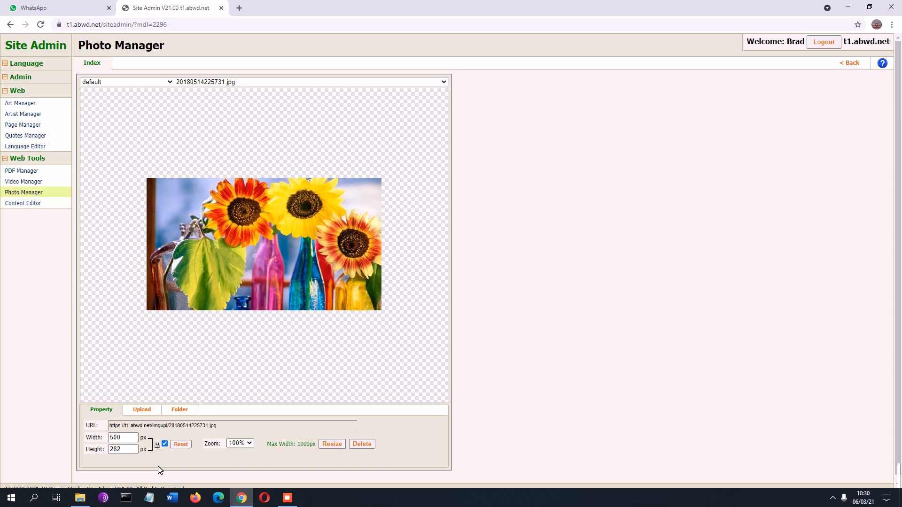
left_click_drag(134, 438, 85, 442)
left_click(251, 447)
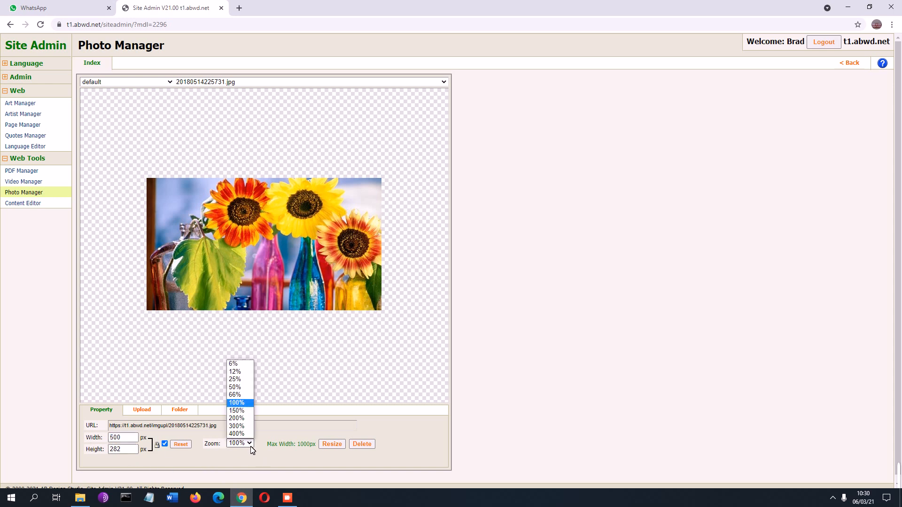
left_click(289, 387)
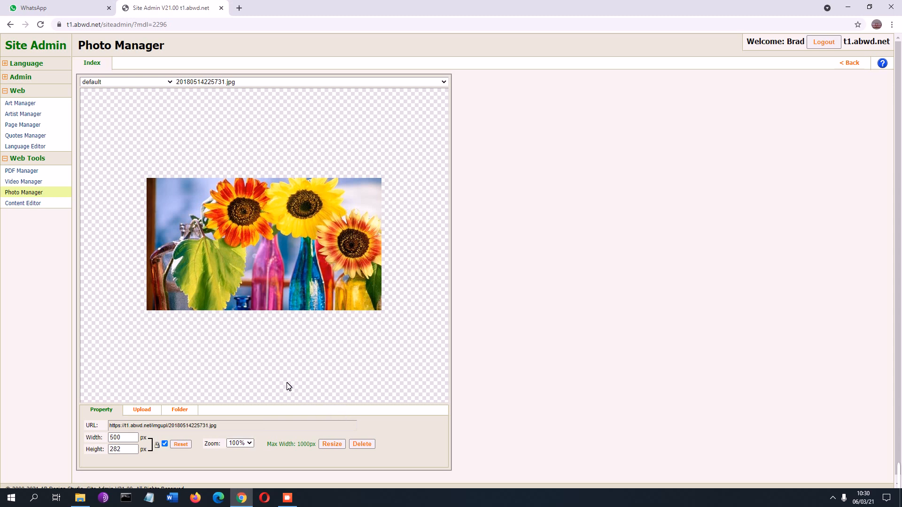
Step: Display the artist's portrait photo and view it at 50% and 25% zoom
left_click(241, 81)
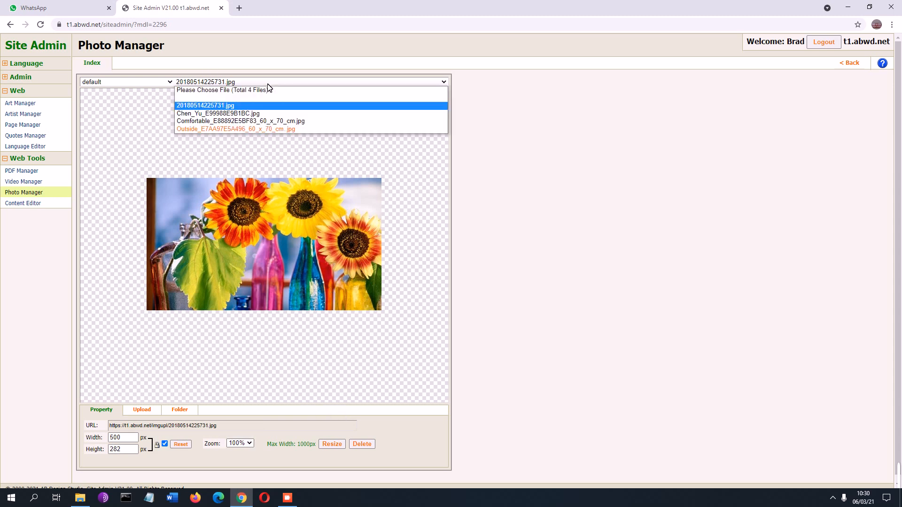
left_click(254, 114)
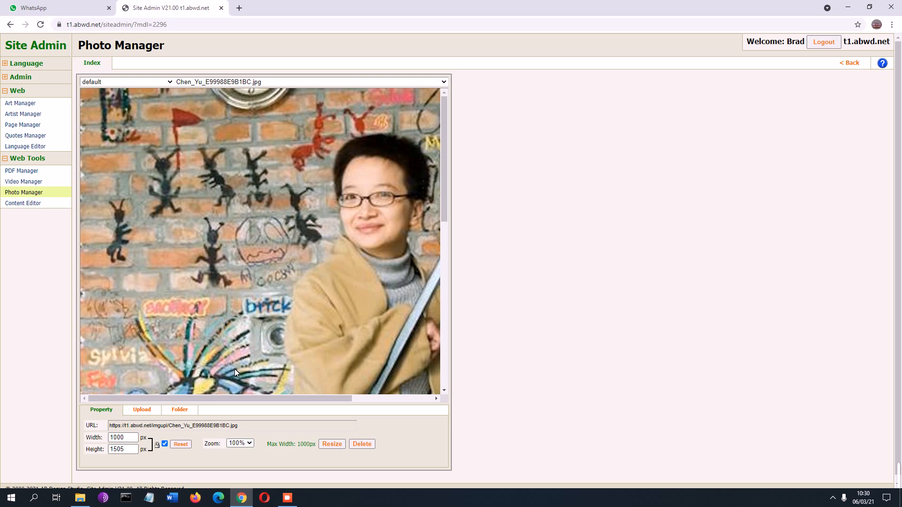
left_click(247, 444)
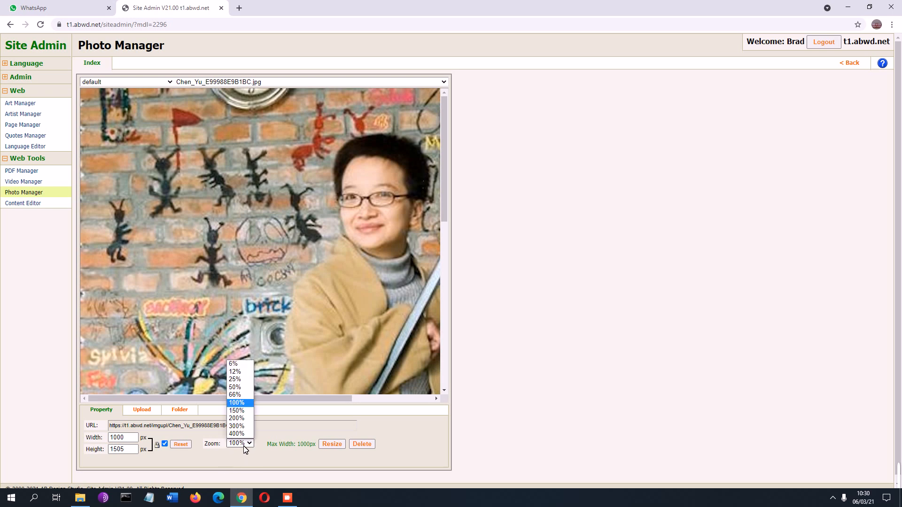
left_click(239, 388)
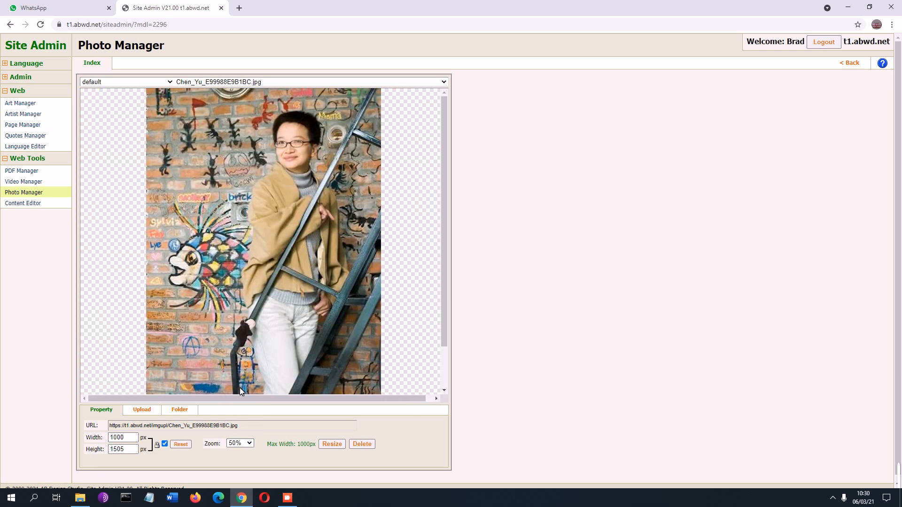
left_click(248, 444)
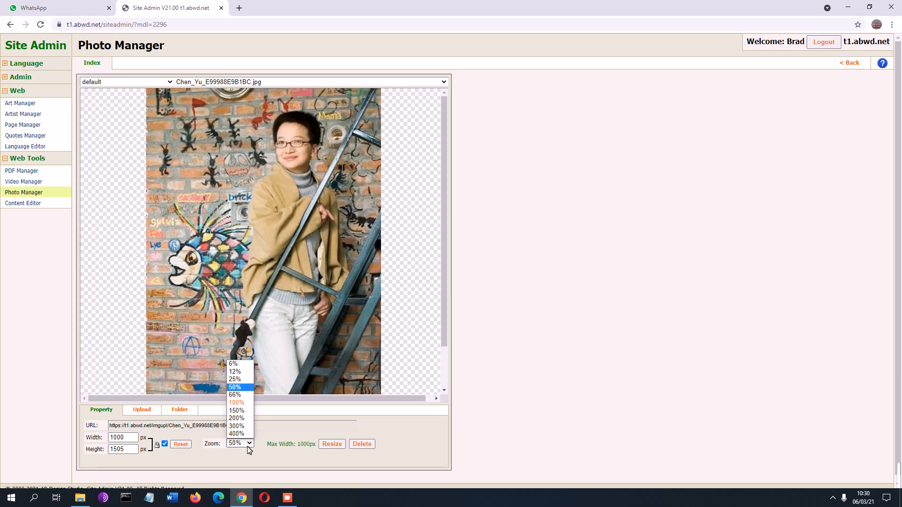
left_click(237, 379)
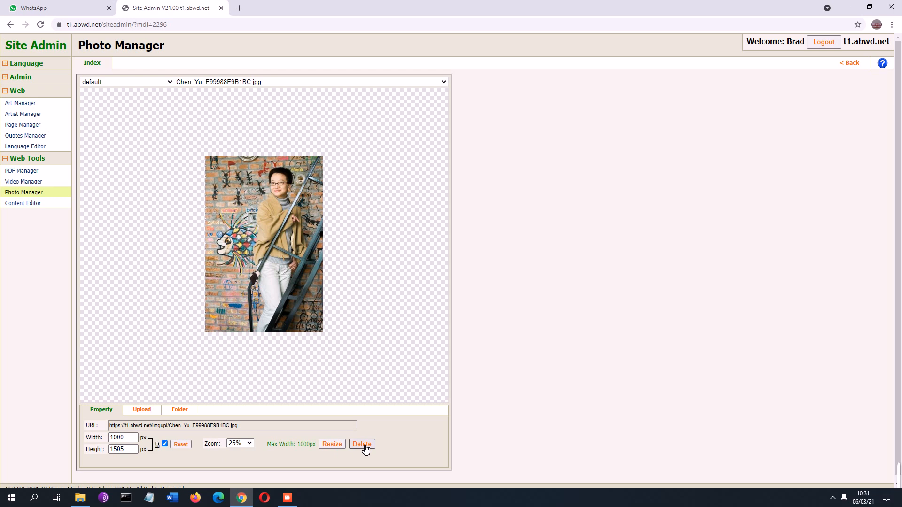
Step: Delete the photo 20180514225731.jpg from the default folder
left_click(234, 83)
left_click(224, 106)
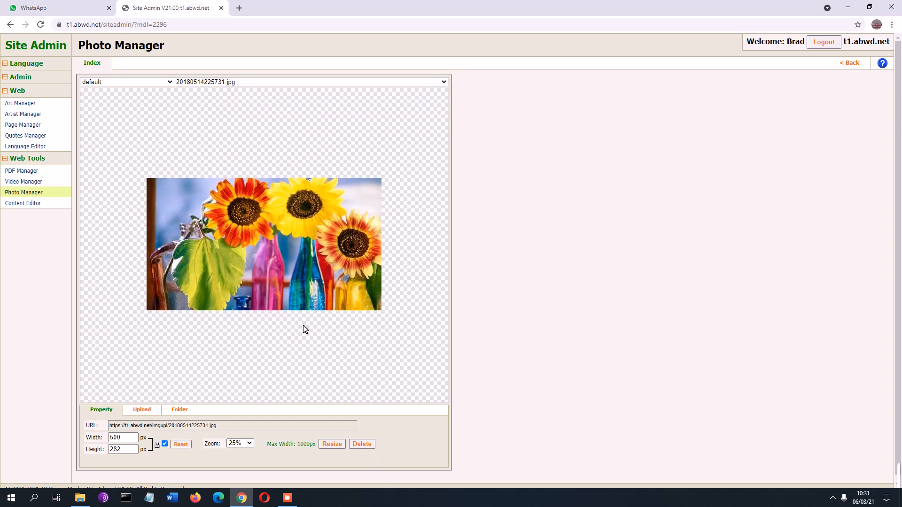
left_click(363, 445)
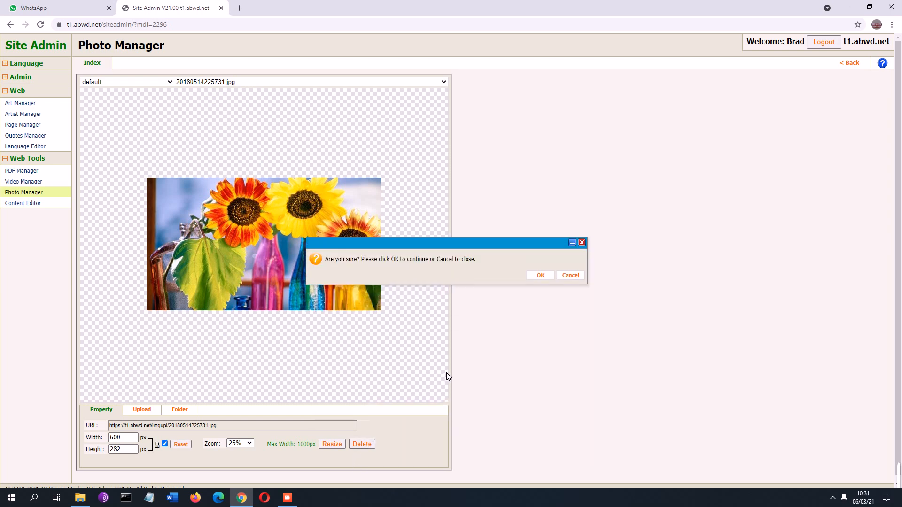
left_click(546, 276)
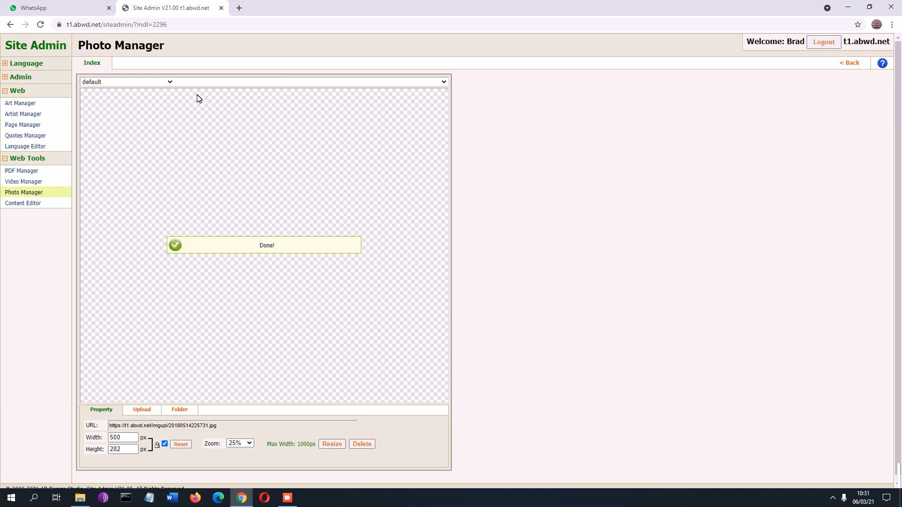
Step: Select the artist's portrait photo and set its width to 300 px with the proportions locked
left_click(198, 82)
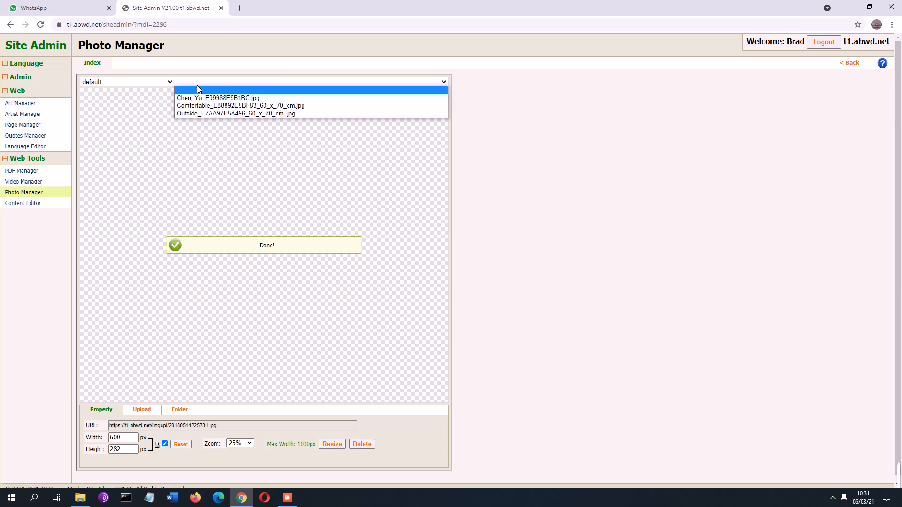
left_click(201, 99)
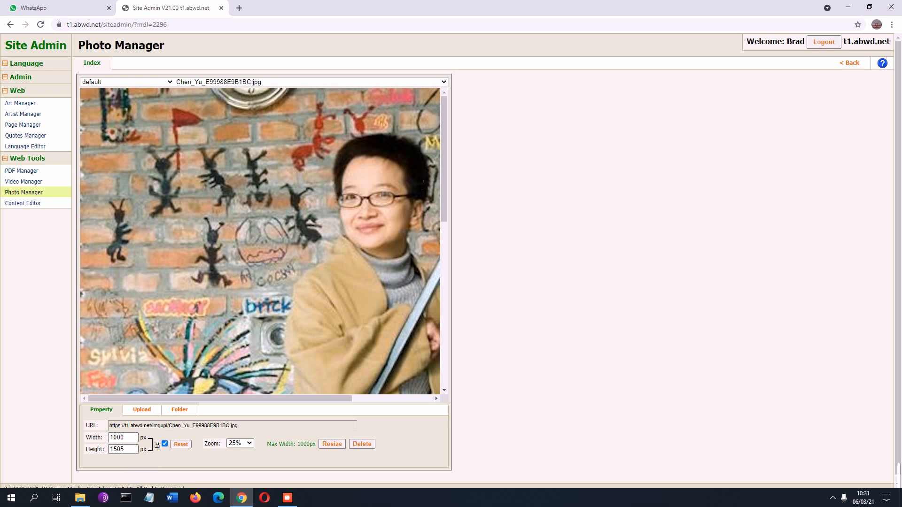
left_click(165, 443)
double_click(133, 437)
type("300")
key("Return")
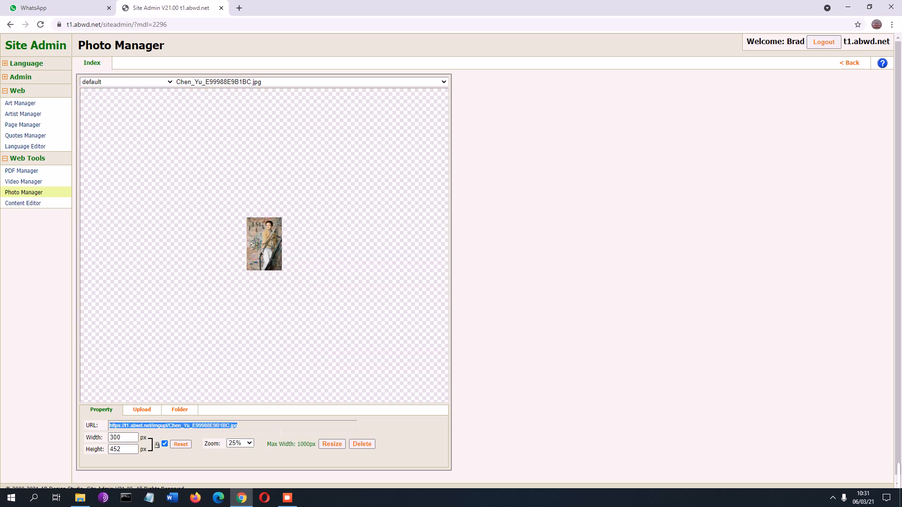
Step: Preview the portrait photo at 100% zoom and apply the resize to the file
left_click(243, 444)
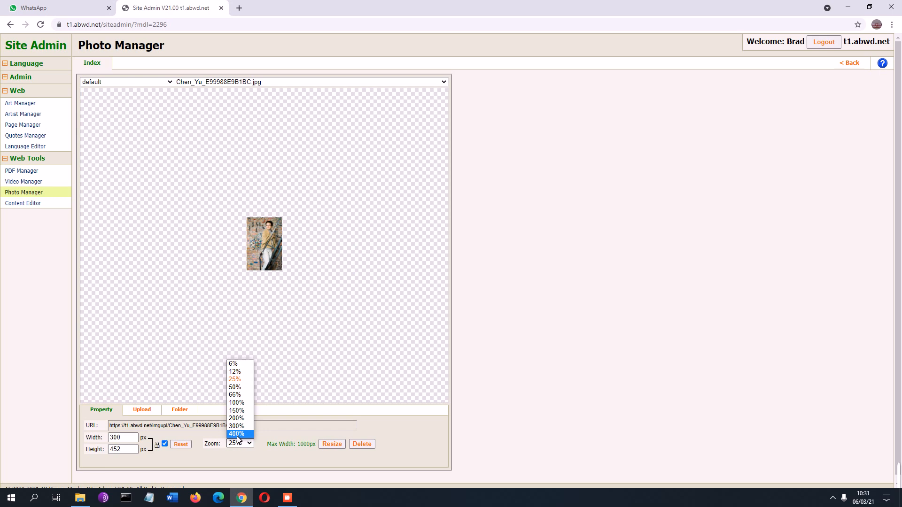
left_click(236, 402)
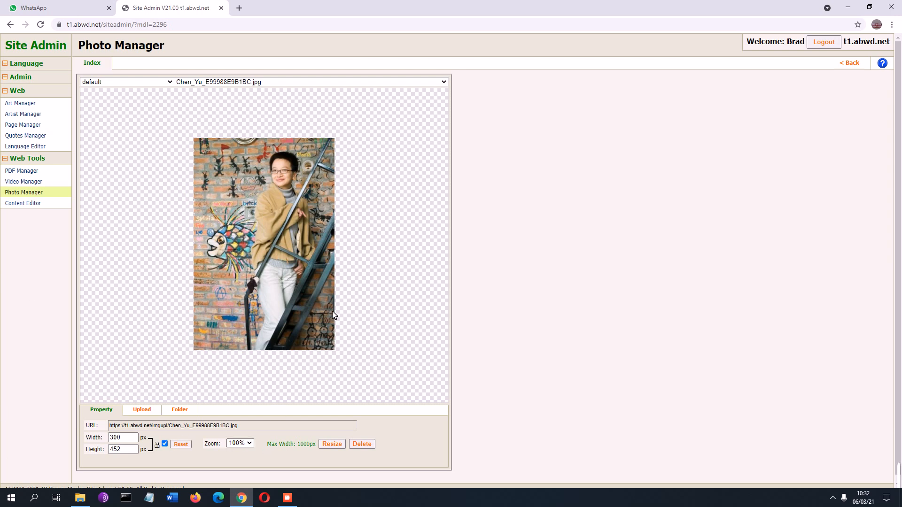
left_click(340, 448)
left_click(545, 275)
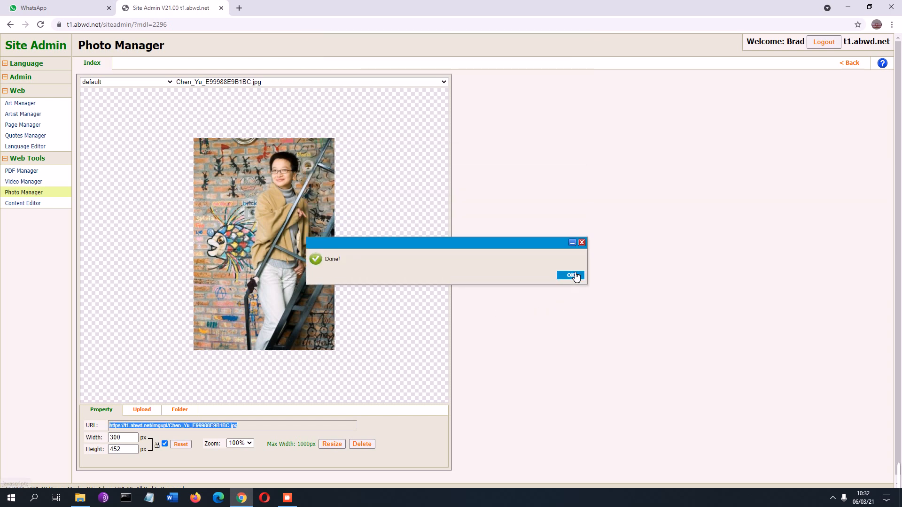
left_click(572, 275)
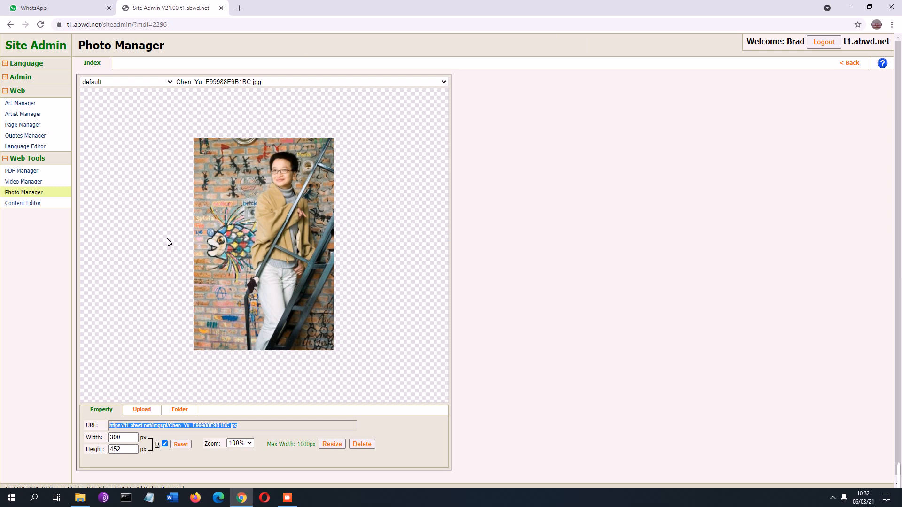
left_click(374, 229)
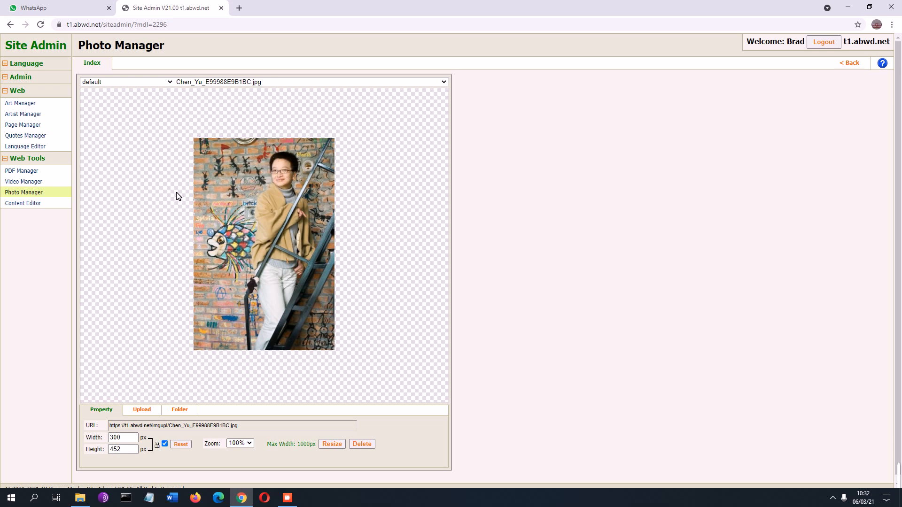
Step: Look at the image upload options and the options for creating or deleting a folder
left_click(145, 412)
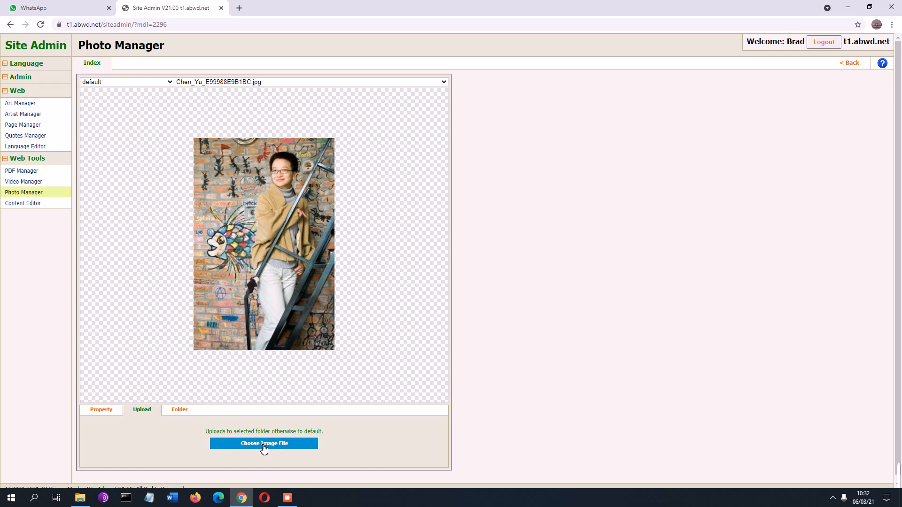
left_click(189, 416)
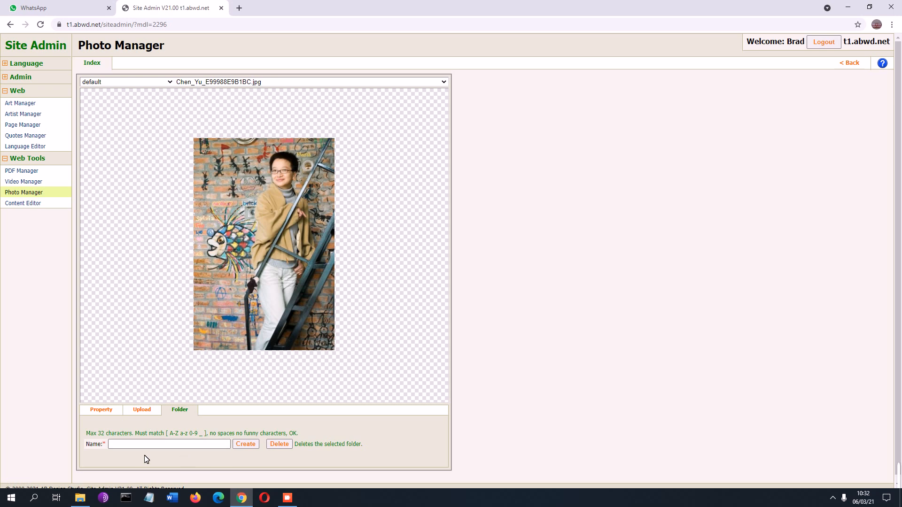
Step: Create a new image folder named artists and confirm its creation
left_click(138, 445)
left_click(149, 449)
left_click(245, 444)
left_click(538, 276)
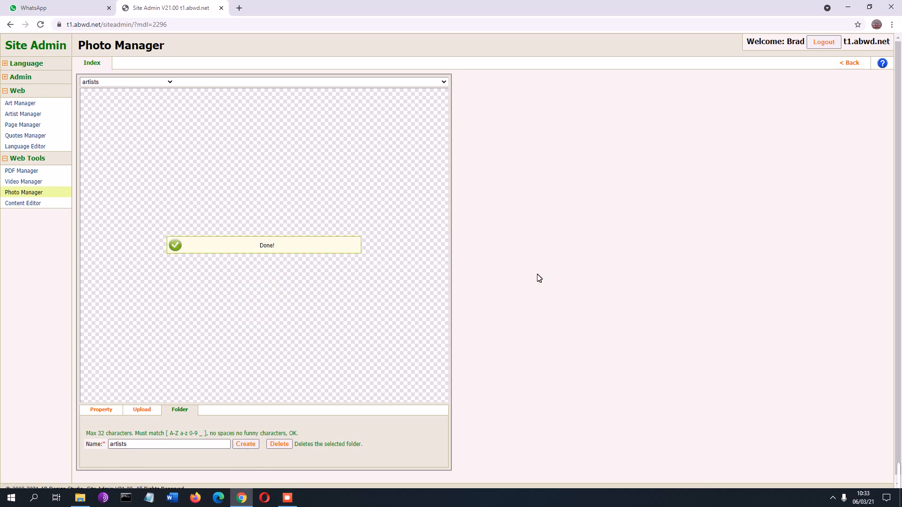
Step: Choose artists as the target folder and open the image file chooser for an upload
left_click(97, 81)
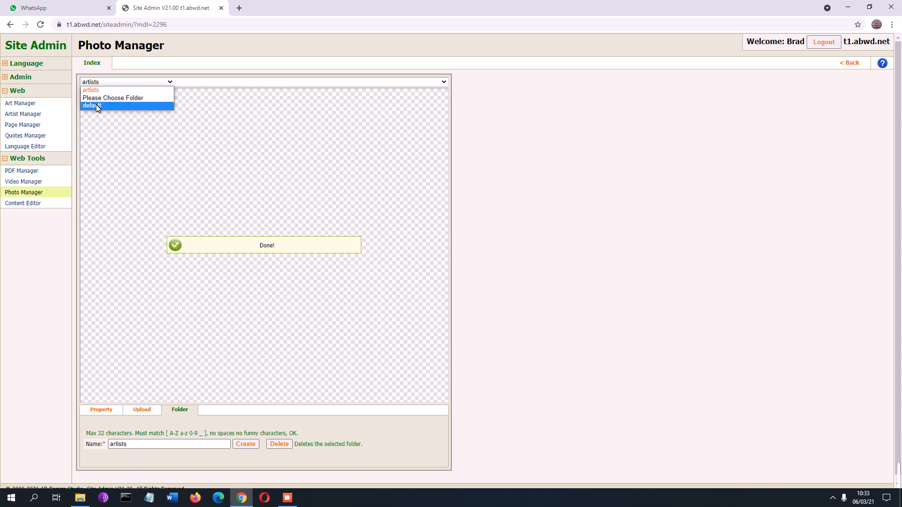
left_click(91, 90)
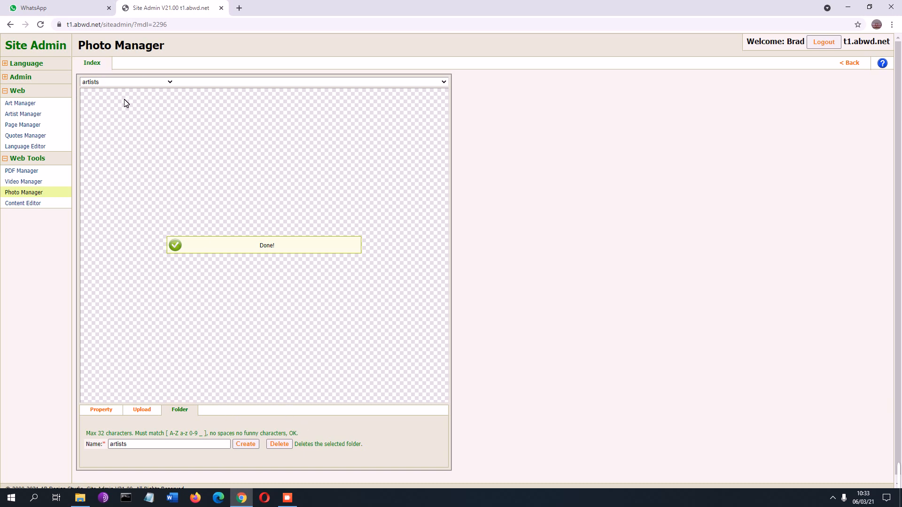
left_click(142, 411)
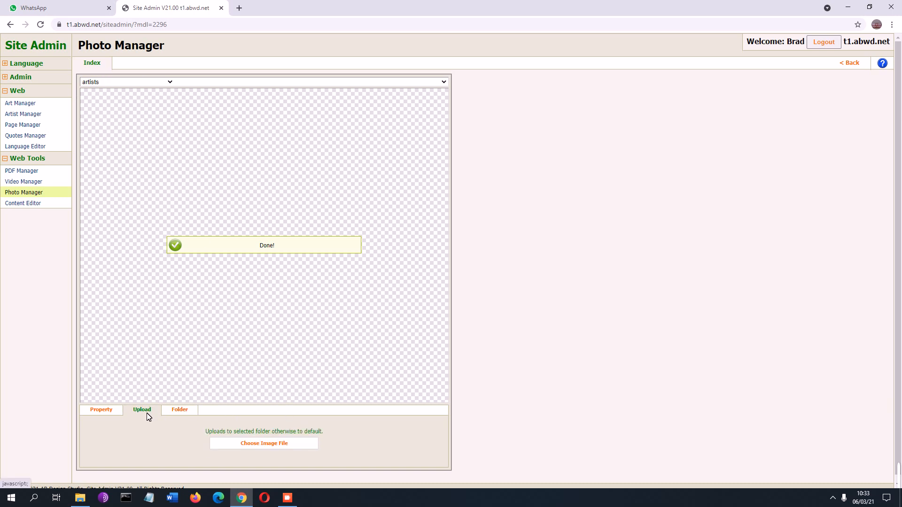
left_click(263, 444)
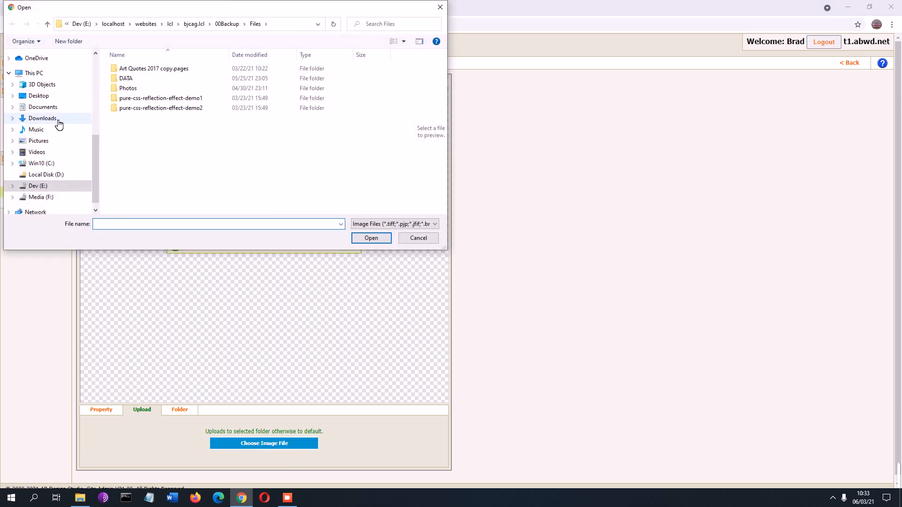
Step: Browse the bjcag.lcl site folder, including its images and 00Backup subfolders, for a picture to upload
scroll(59, 123, "up", 6)
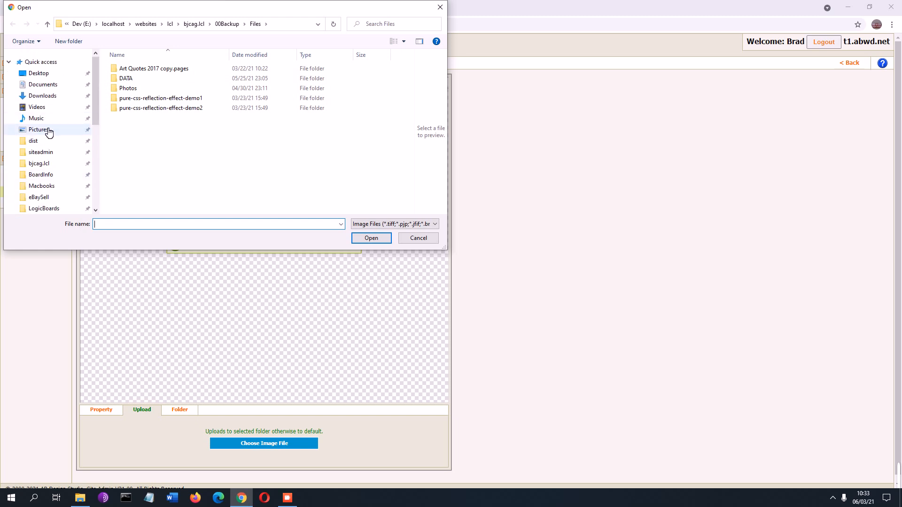
scroll(65, 112, "down", 1)
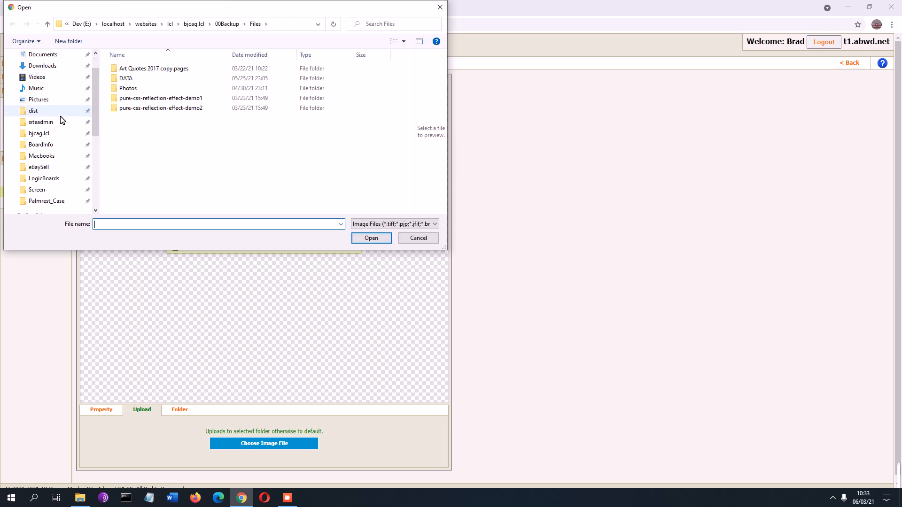
left_click(51, 134)
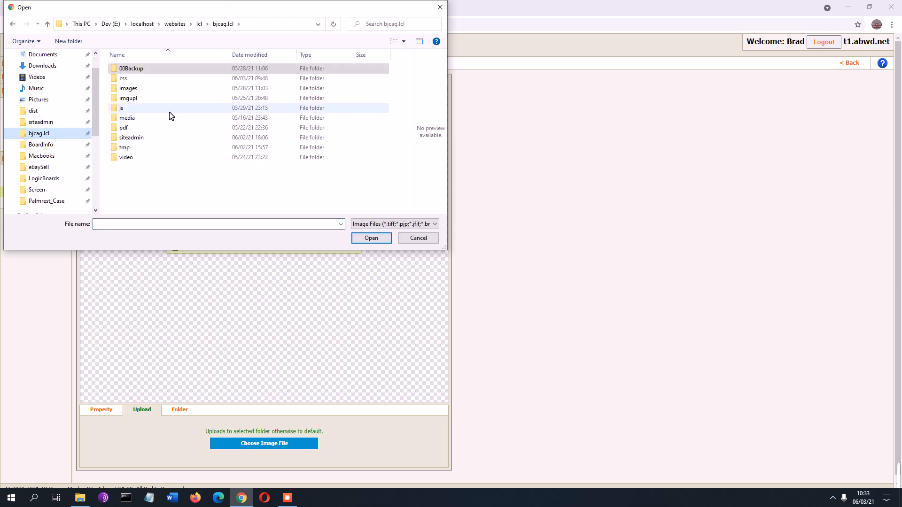
scroll(70, 104, "up", 1)
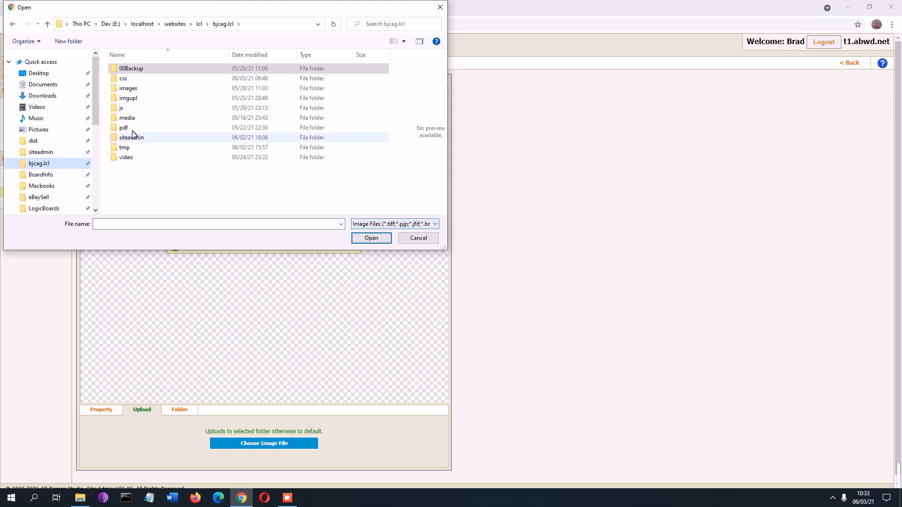
left_click(127, 88)
left_click(132, 70)
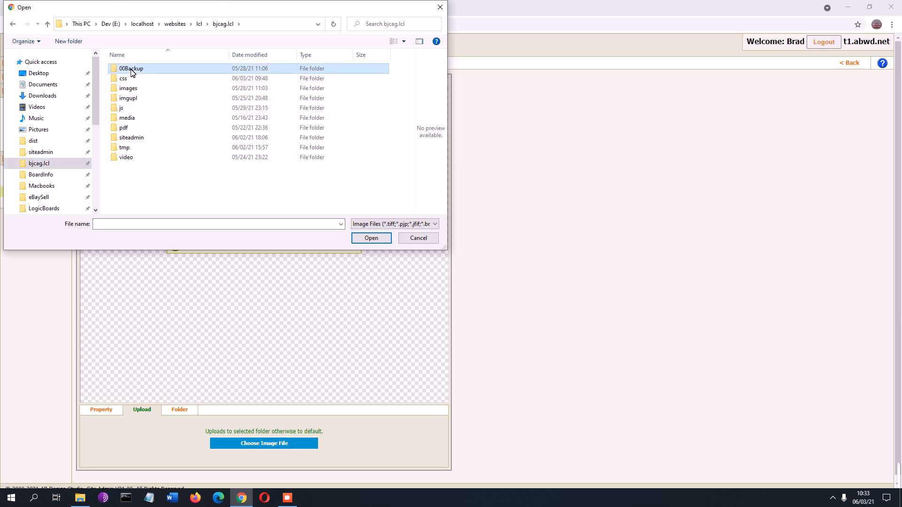
left_click(136, 89)
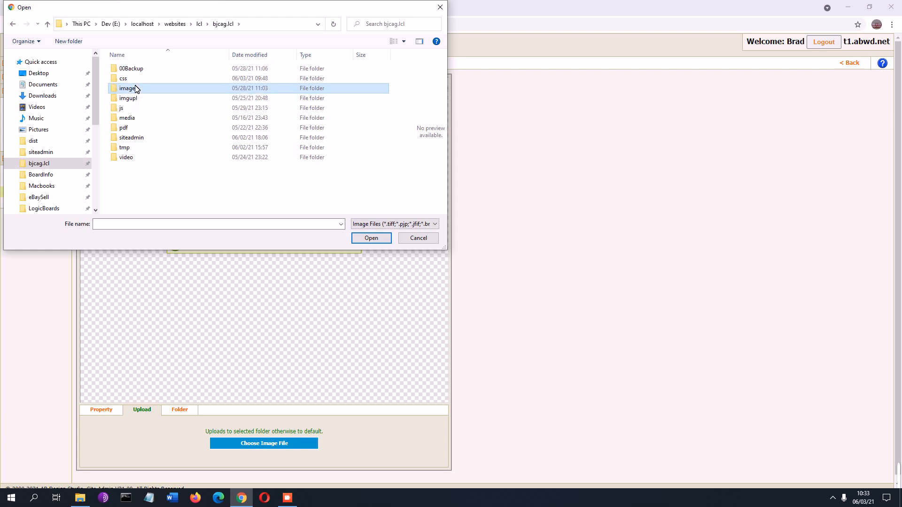
double_click(135, 88)
left_click(17, 25)
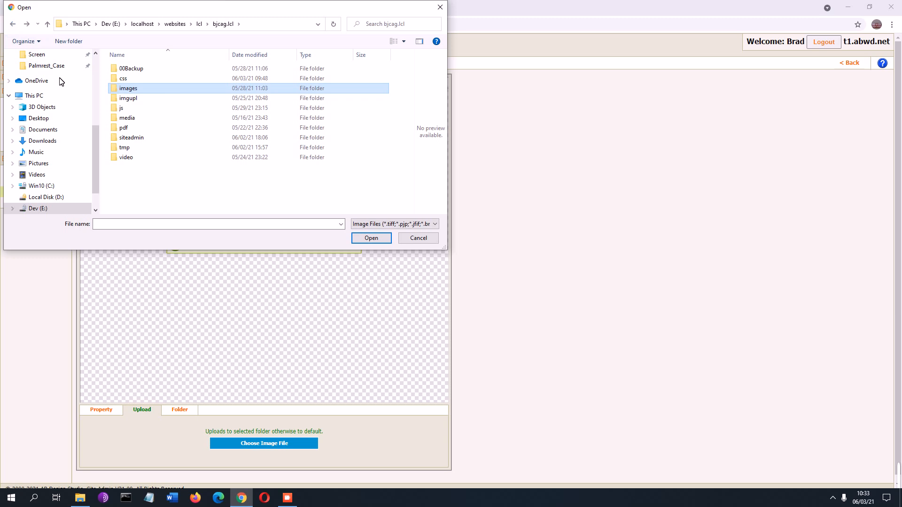
scroll(83, 88, "up", 1)
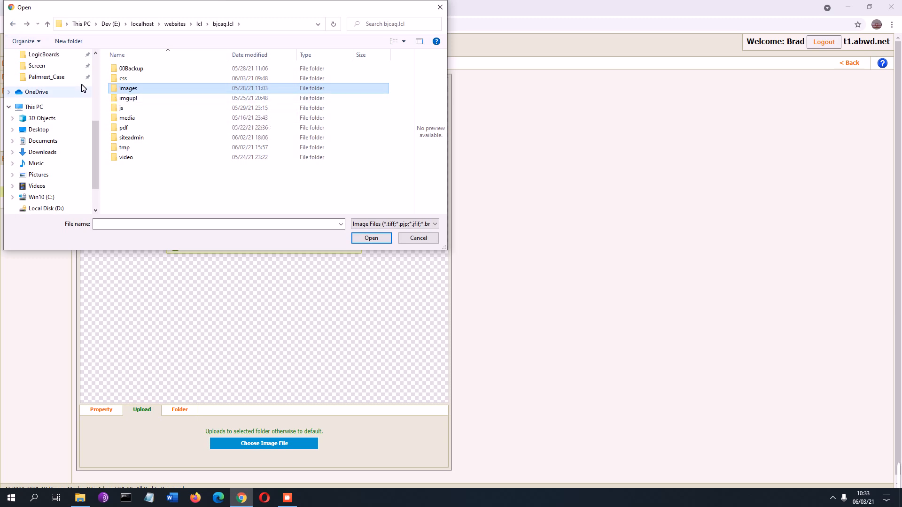
scroll(83, 89, "down", 2)
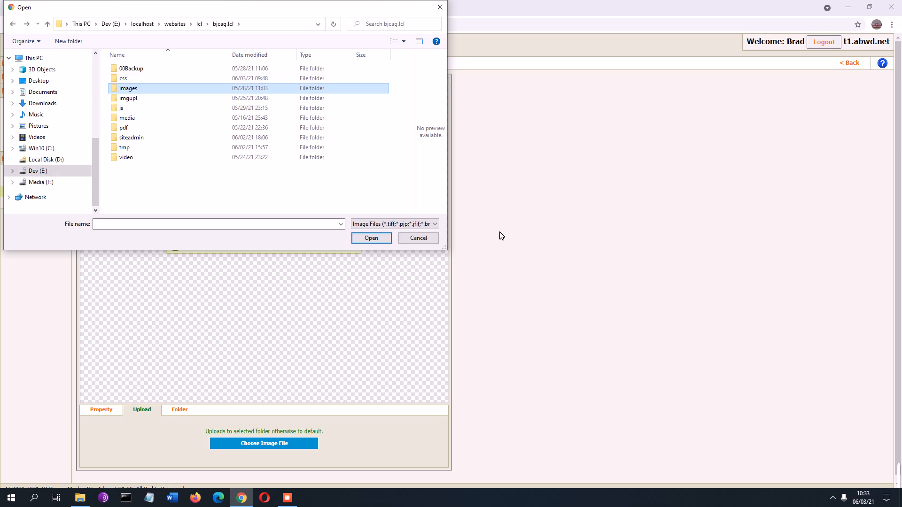
double_click(137, 70)
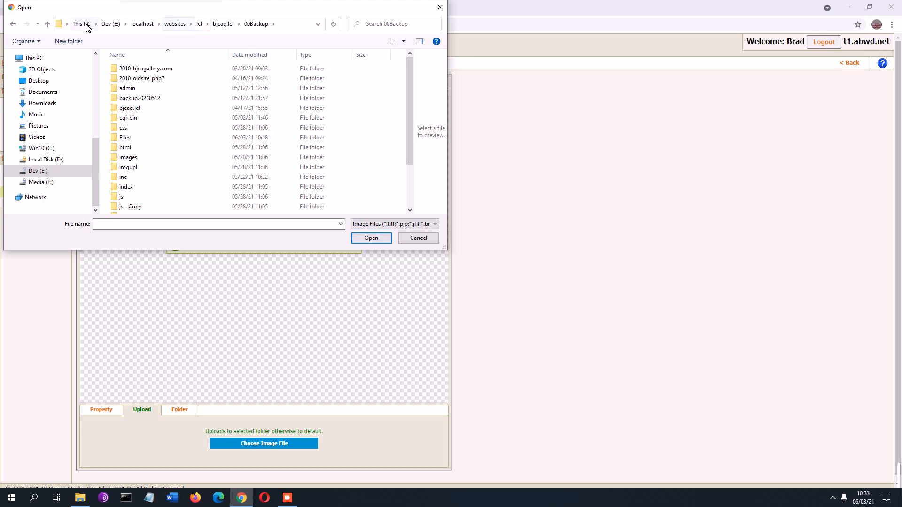
Step: Upload the Flower Fairy 1 60 x 70 cm JPEG from the artist's subfolder in the Desktop temp folder, and dismiss the upload message
left_click(40, 81)
double_click(237, 85)
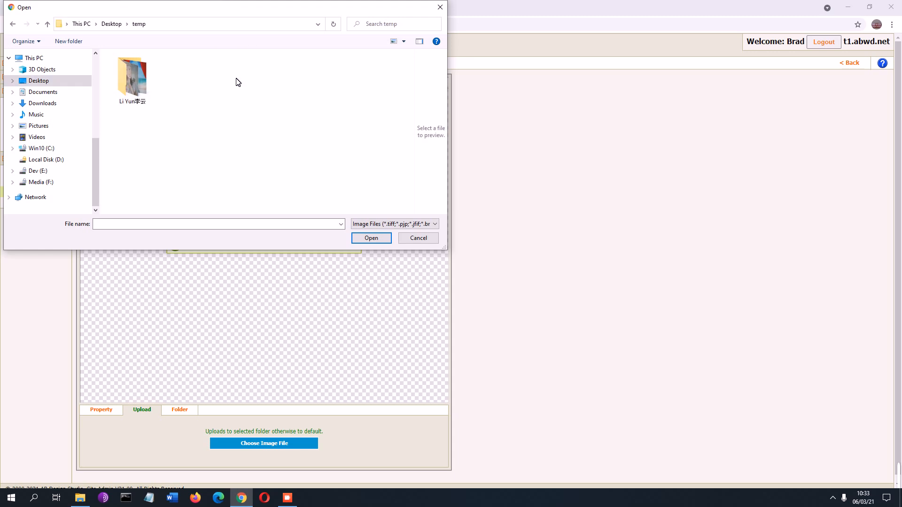
double_click(131, 82)
left_click(134, 81)
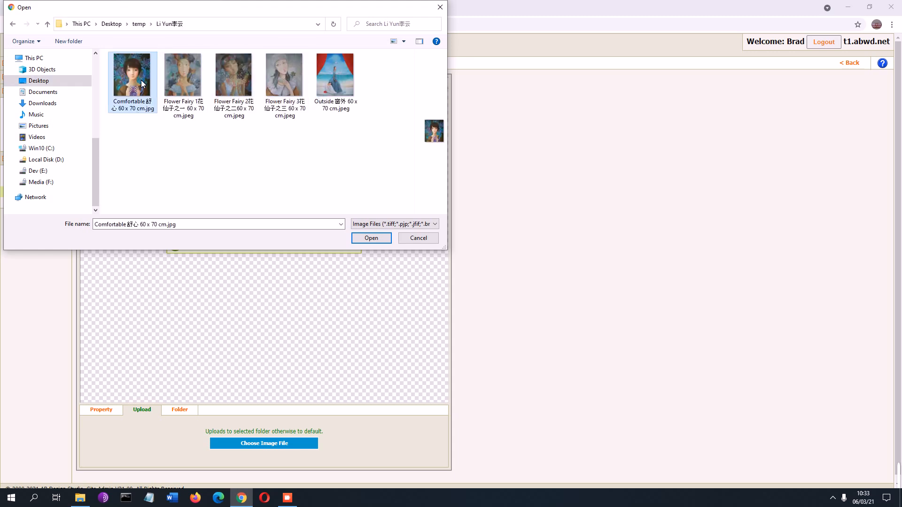
left_click(182, 80)
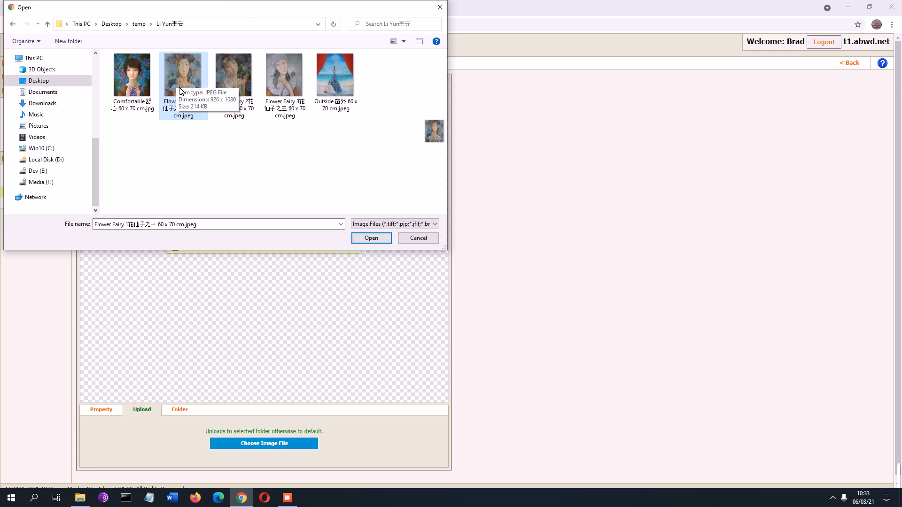
left_click(387, 241)
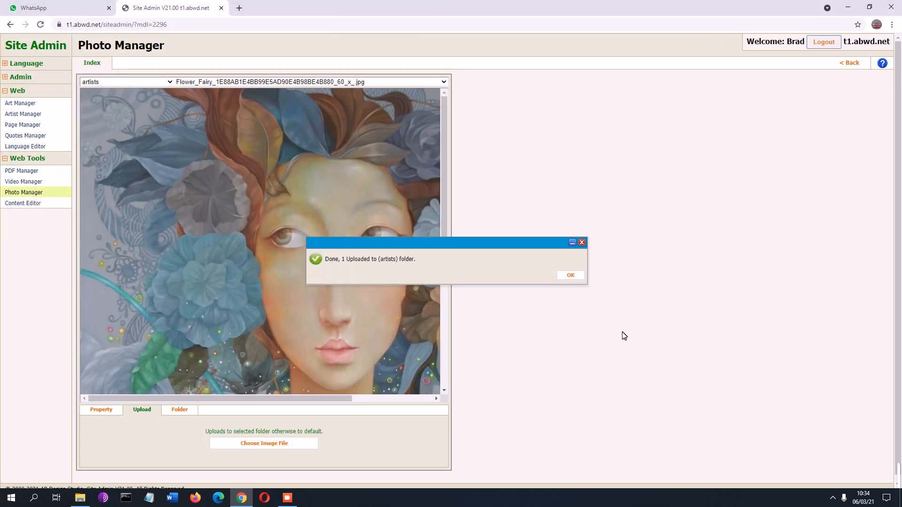
left_click(572, 276)
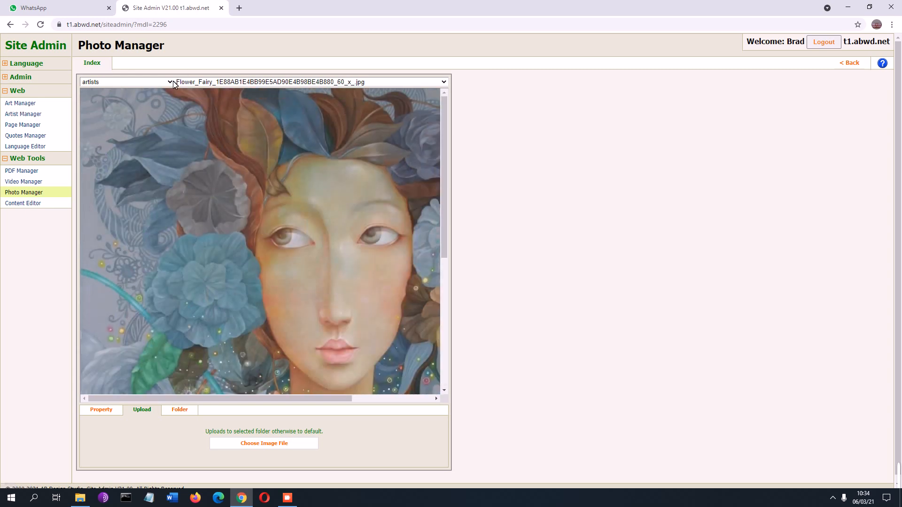
Step: Compare the file lists of the default and artists folders, and display the uploaded Flower Fairy image with its properties
left_click(172, 83)
left_click(113, 107)
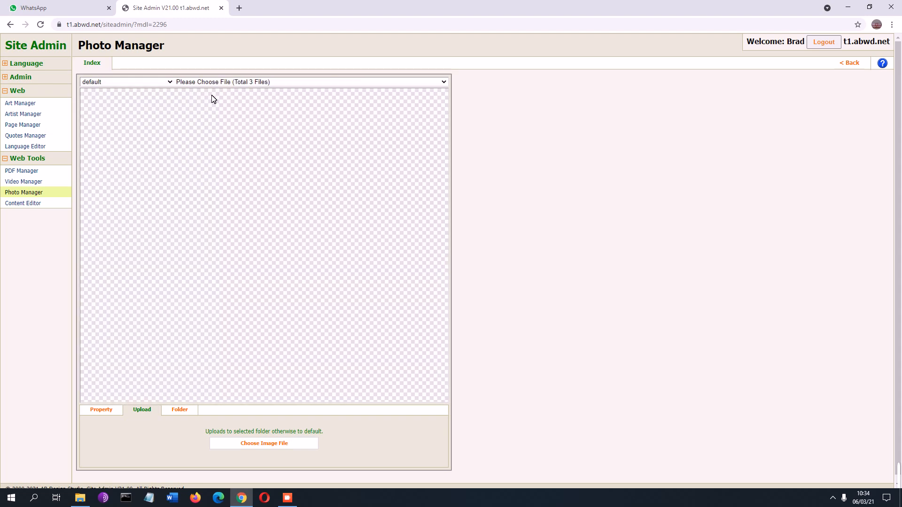
left_click(215, 83)
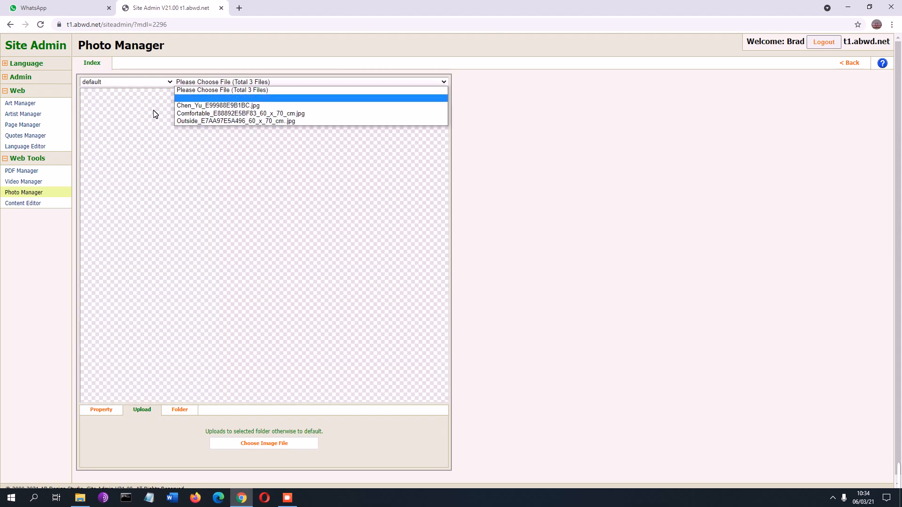
left_click(131, 82)
left_click(134, 96)
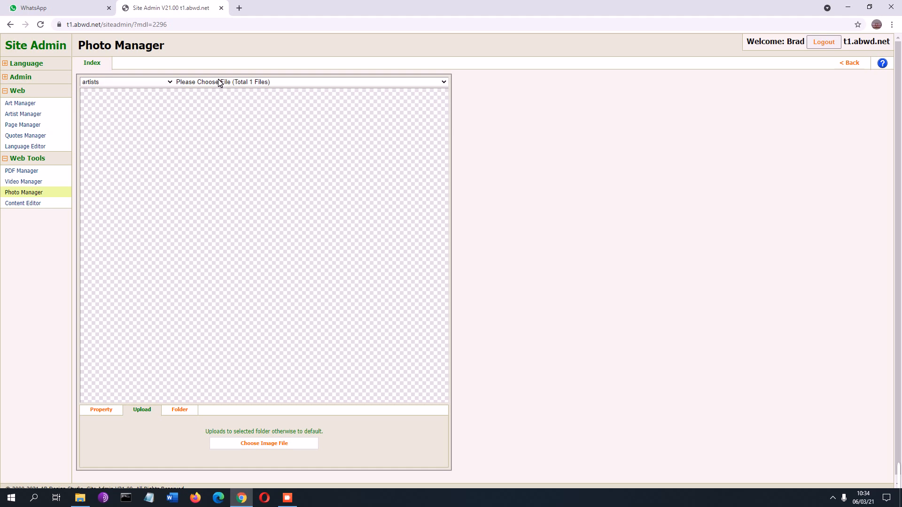
left_click(218, 83)
left_click(208, 103)
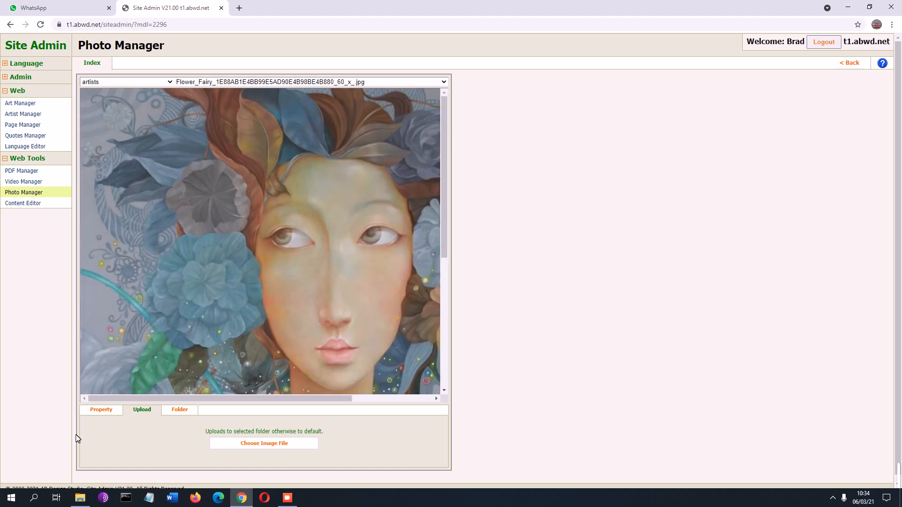
left_click(181, 411)
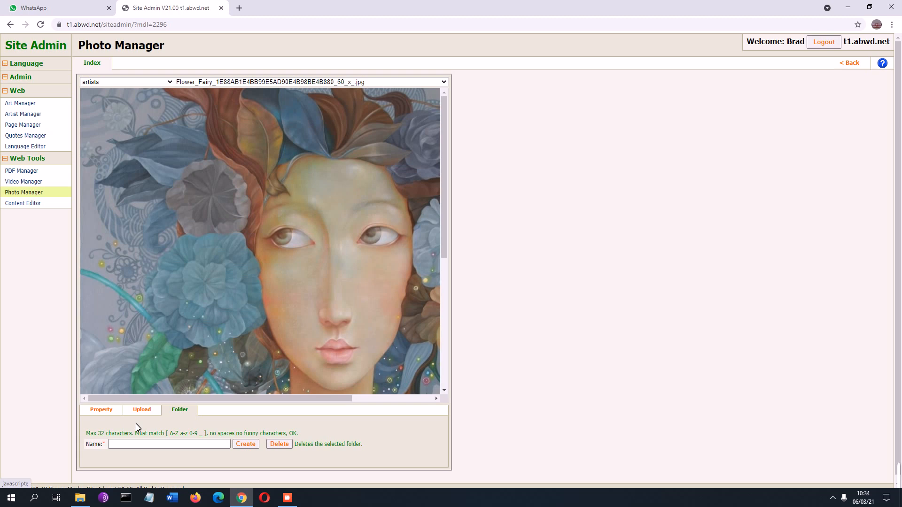
left_click(101, 411)
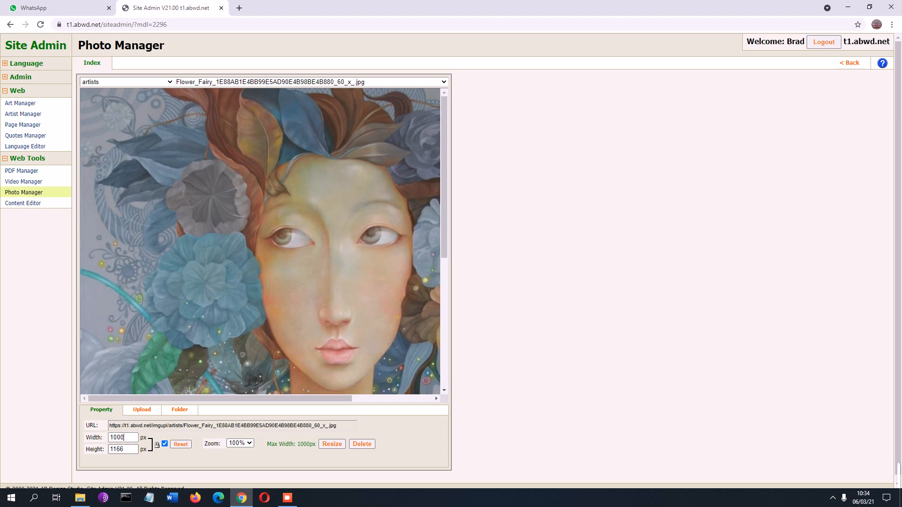
Step: Set the Flower Fairy image's width to 300 px with the proportions locked
right_click(100, 438)
left_click(121, 437)
left_click_drag(123, 437, 51, 442)
type("300")
left_click(192, 457)
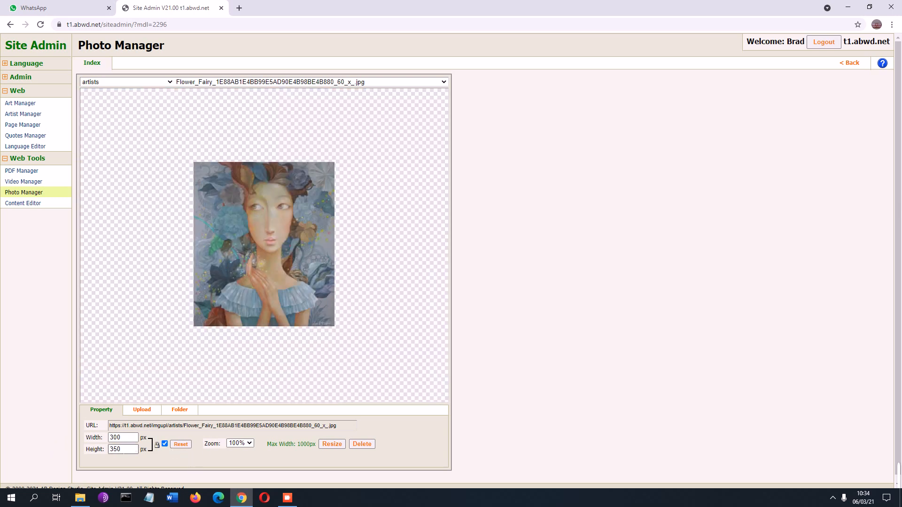
Step: Set the Flower Fairy image's width to 200 px with the proportions locked and apply the resize to the file
left_click_drag(114, 437, 71, 436)
type("2")
left_click(140, 337)
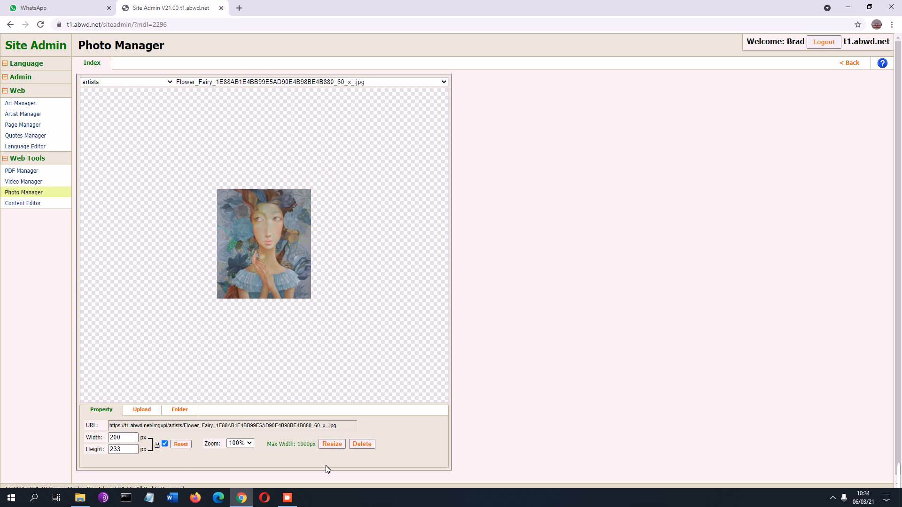
left_click(332, 444)
left_click(538, 277)
left_click(571, 275)
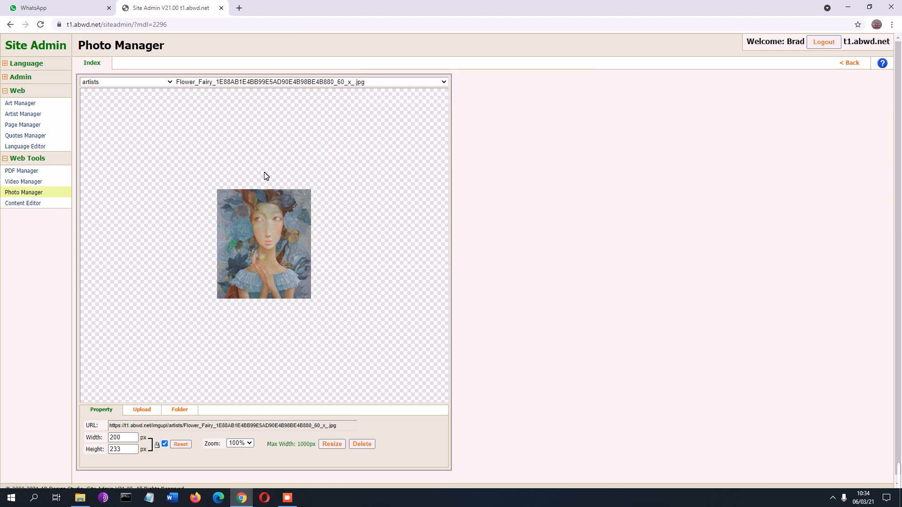